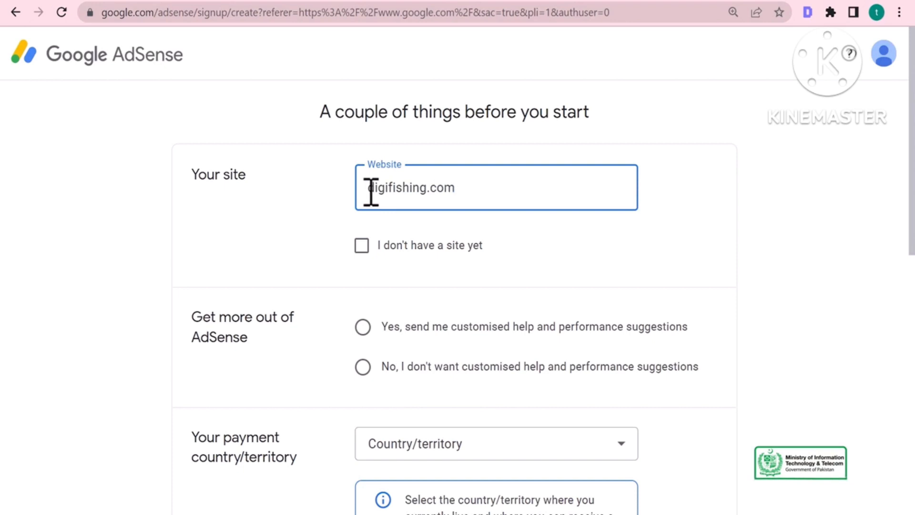
Finish the website field and opt in to customised help and performance suggestions
left_click(293, 250)
scroll(300, 262, "down", 3)
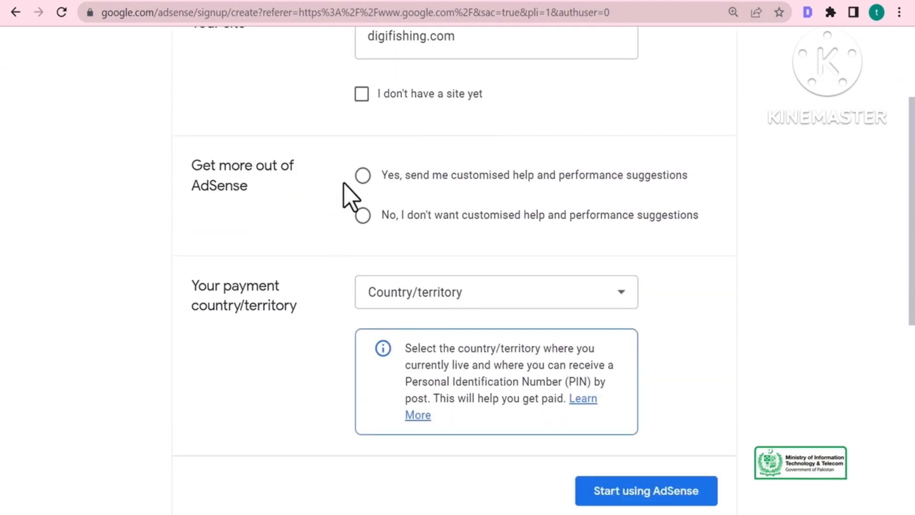
left_click(363, 176)
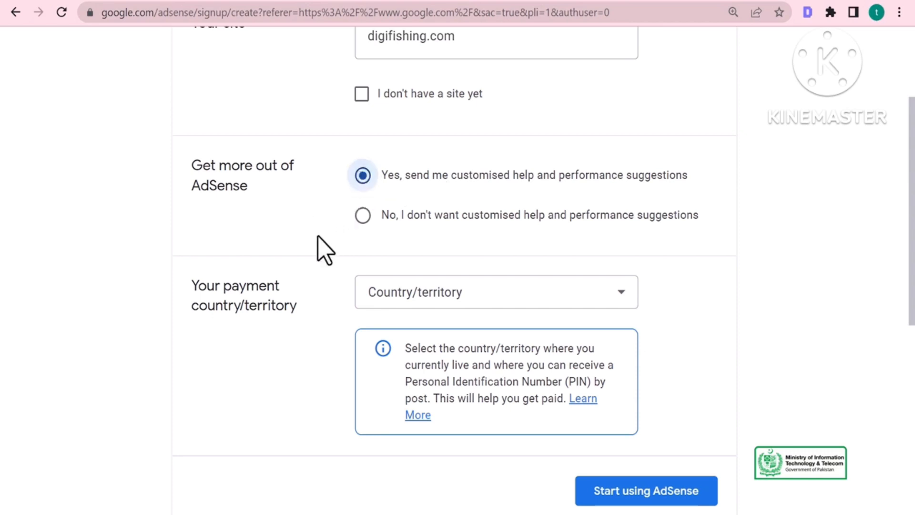
scroll(317, 249, "down", 3)
Choose Pakistan as the payment country, accept the terms and start using AdSense
left_click(457, 143)
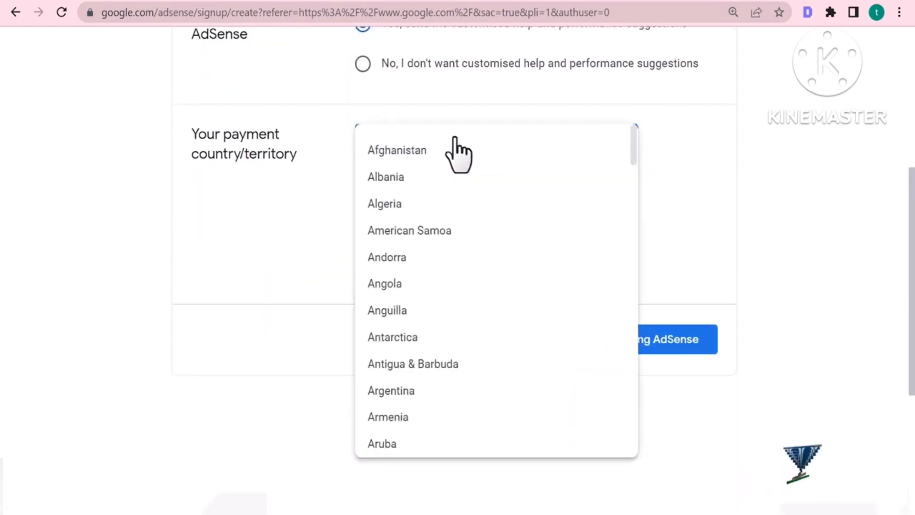
key("p")
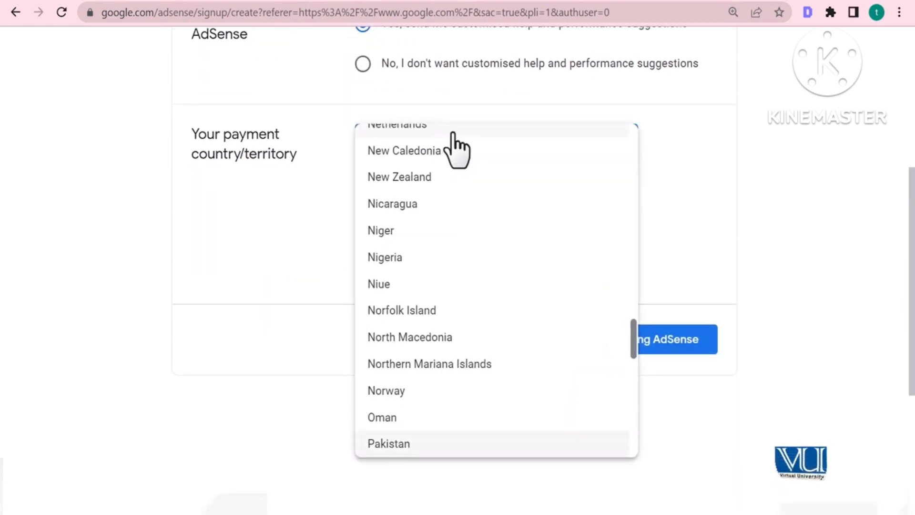
left_click(399, 447)
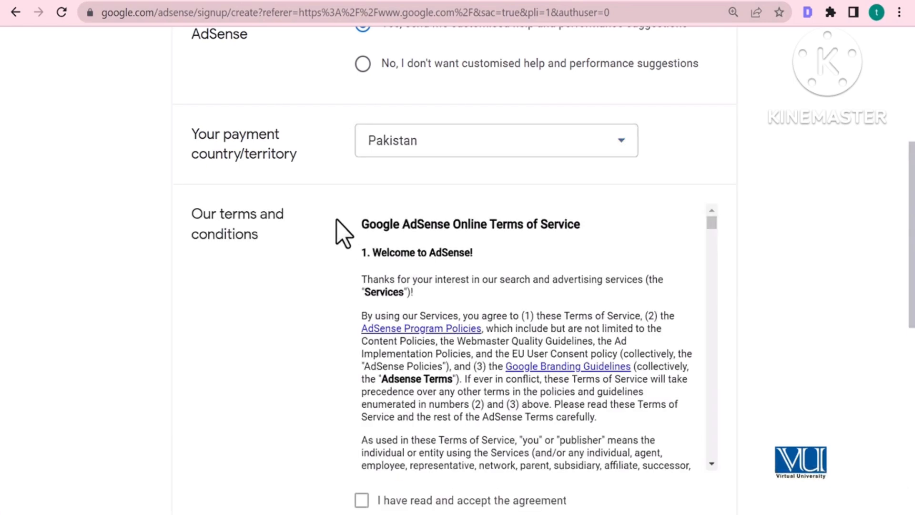
scroll(310, 314, "down", 3)
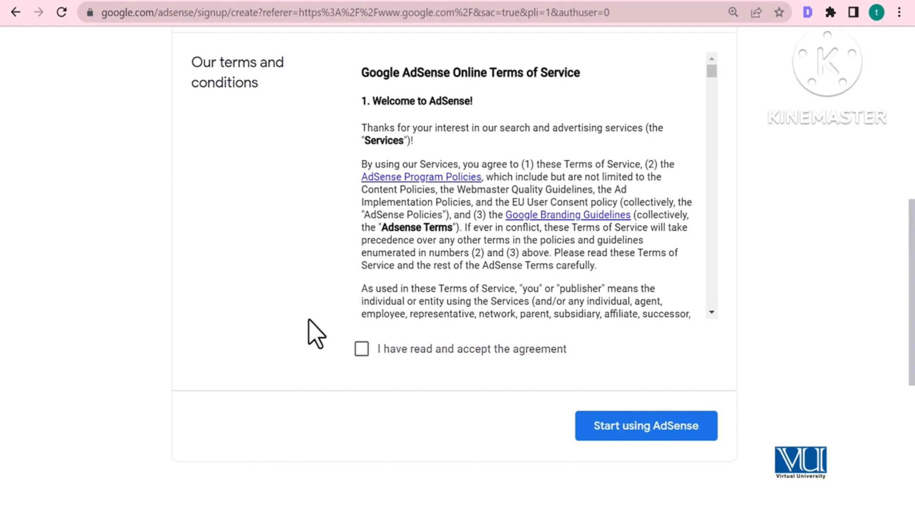
left_click(362, 357)
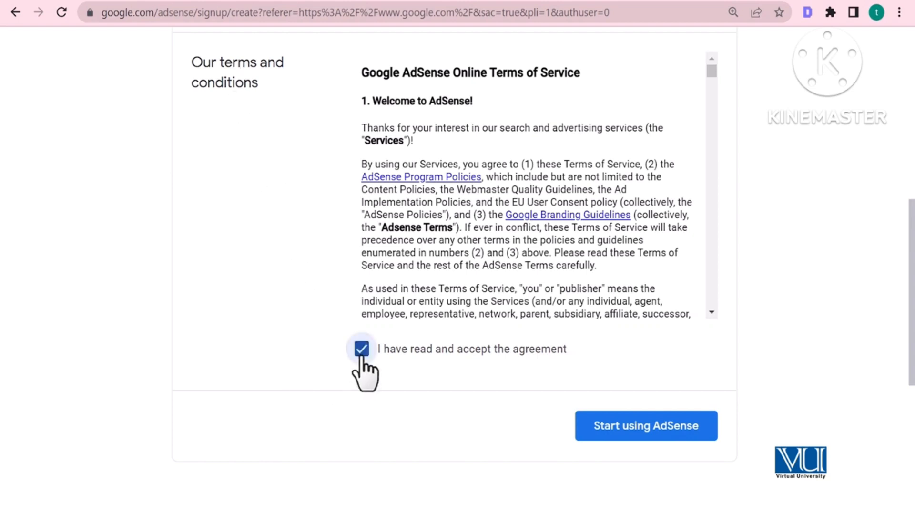
left_click(673, 428)
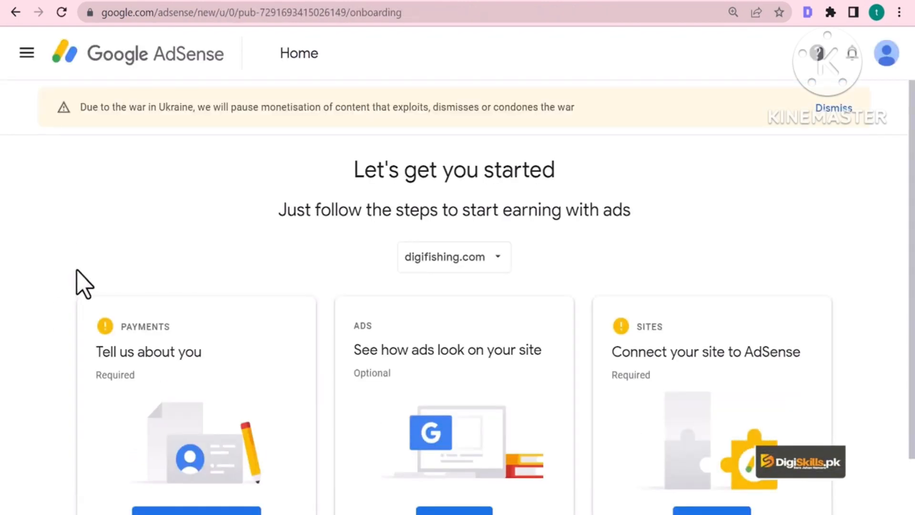
Copy the AdSense code snippet for digifishing.com and switch to the site's browser tab
scroll(64, 281, "down", 2)
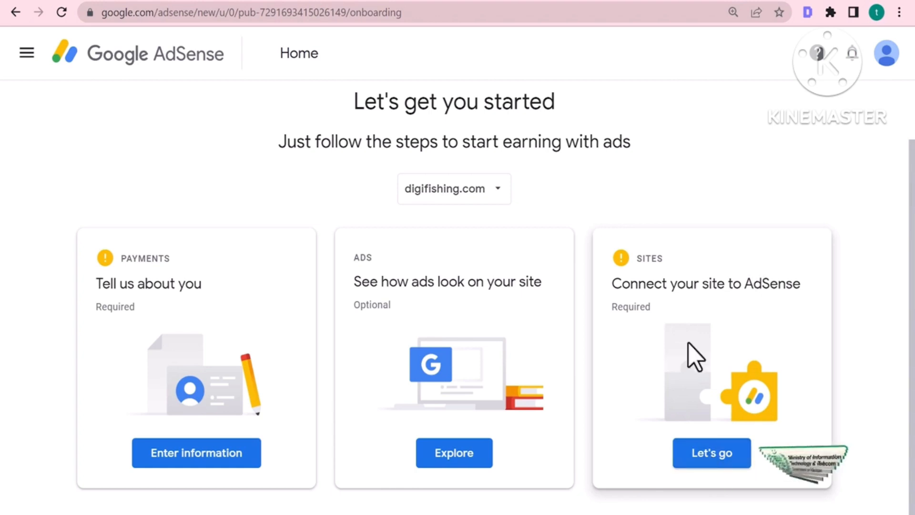
left_click(719, 458)
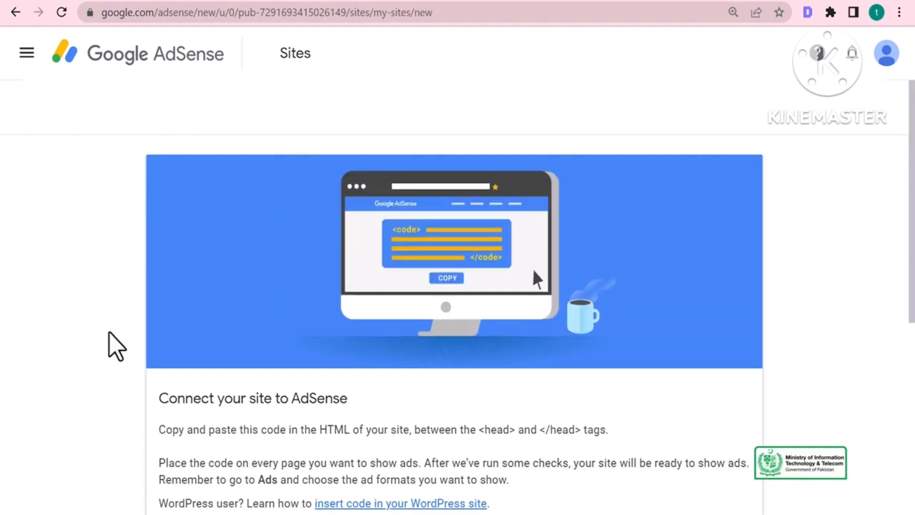
scroll(117, 344, "down", 3)
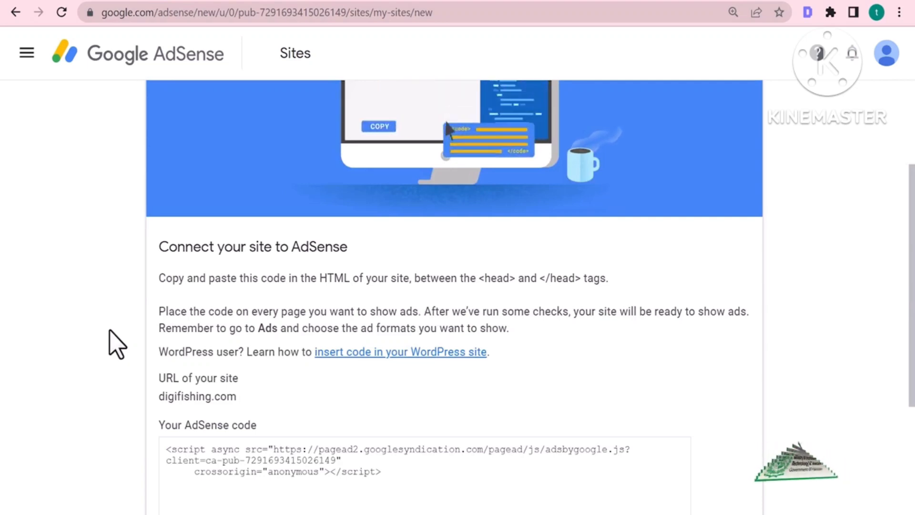
scroll(117, 344, "down", 4)
scroll(117, 343, "up", 7)
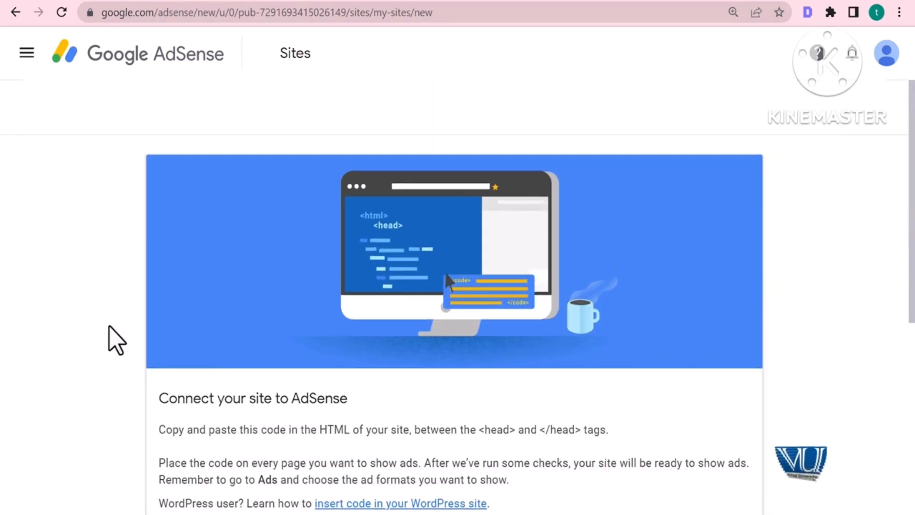
scroll(117, 344, "down", 7)
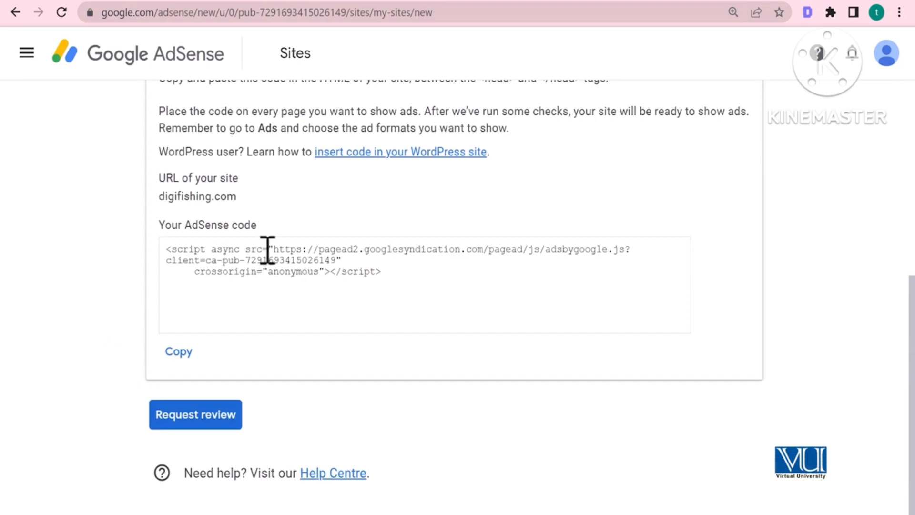
left_click(179, 353)
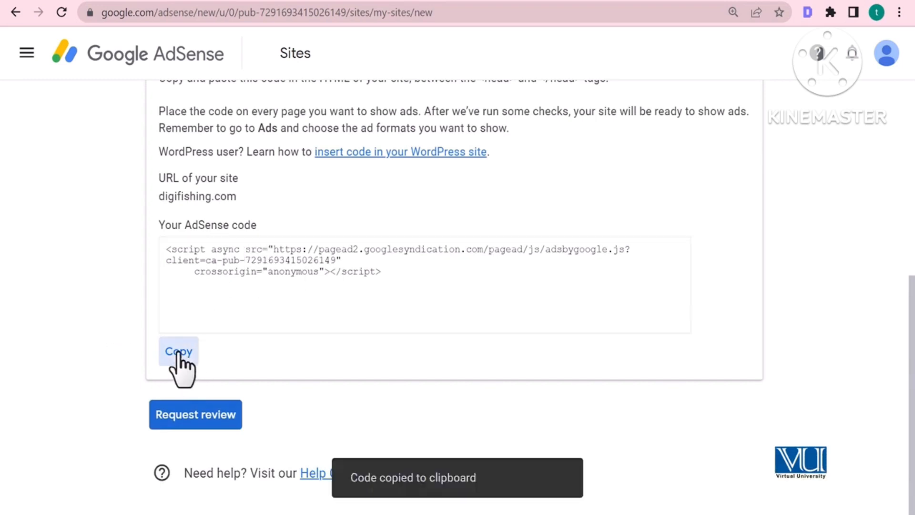
left_click(235, 0)
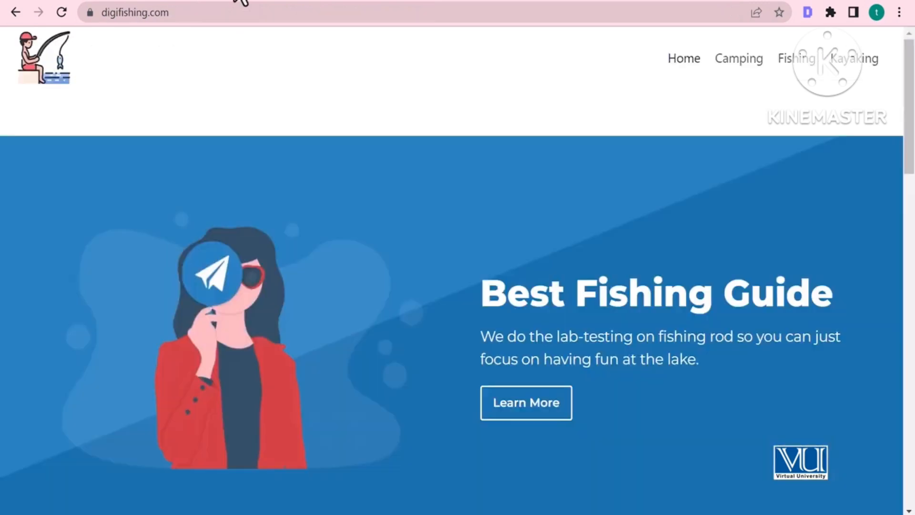
Go to digifishing.com/wp-admin and log in to the WordPress admin
left_click(213, 12)
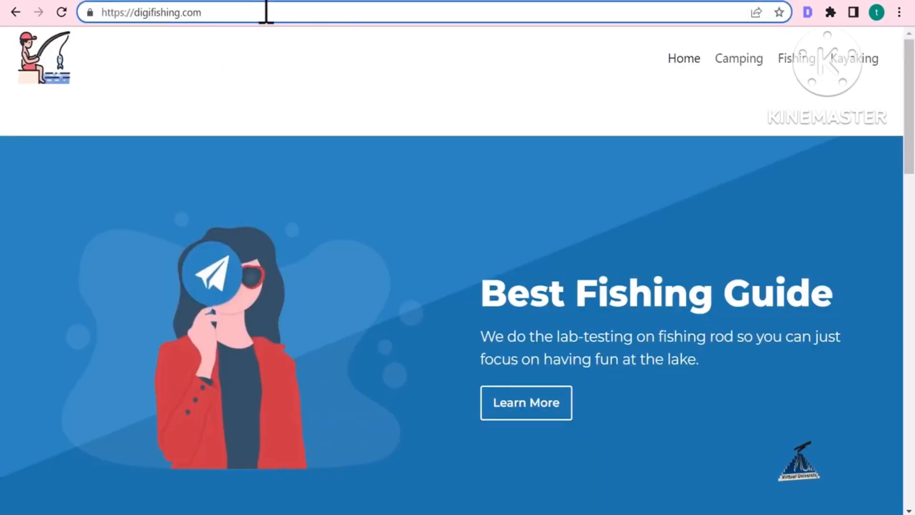
type("wp-")
key("Return")
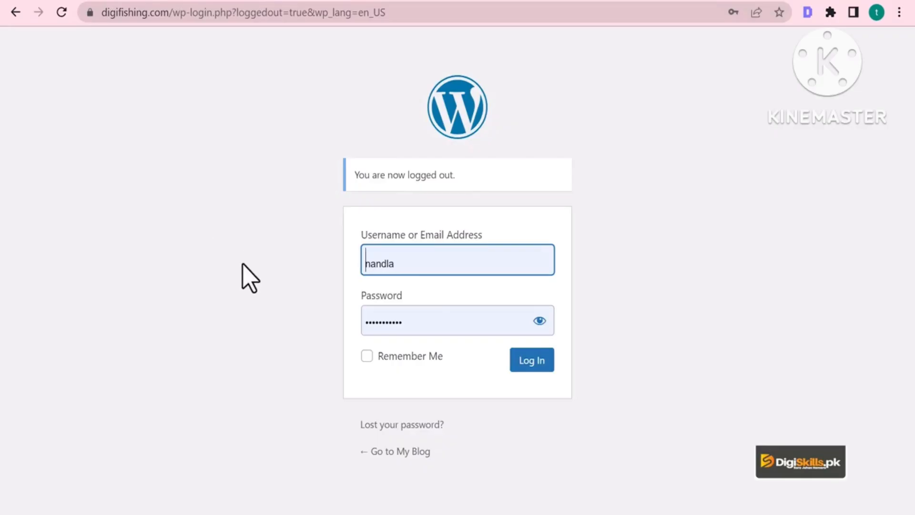
left_click(530, 362)
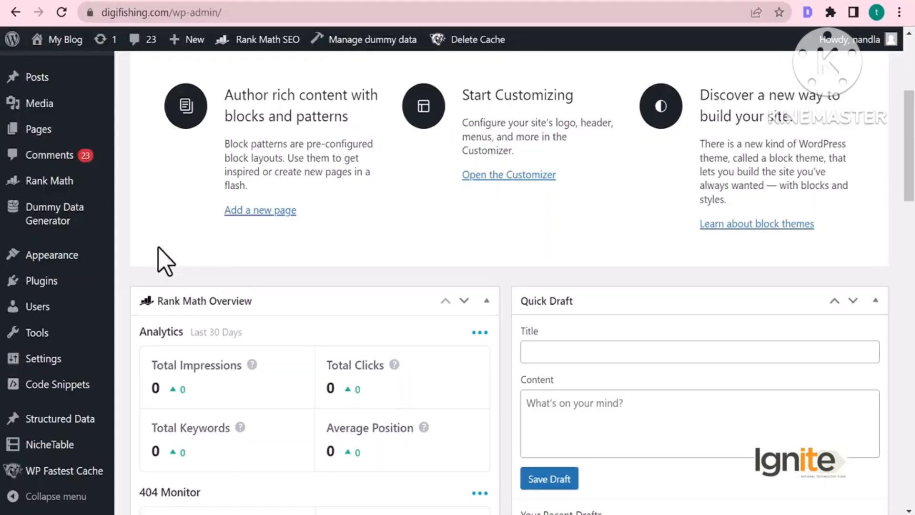
Open the Code Snippets Header & Footer settings
scroll(157, 245, "down", 3)
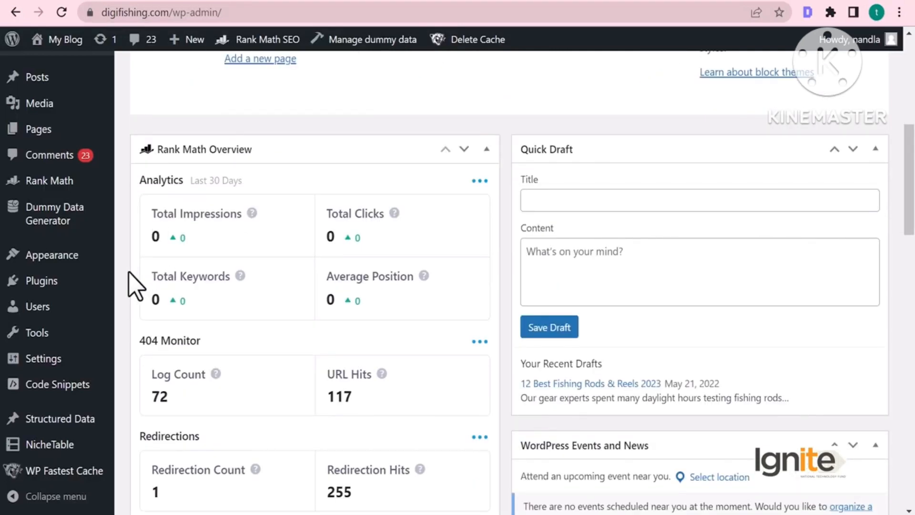
mouse_move(81, 390)
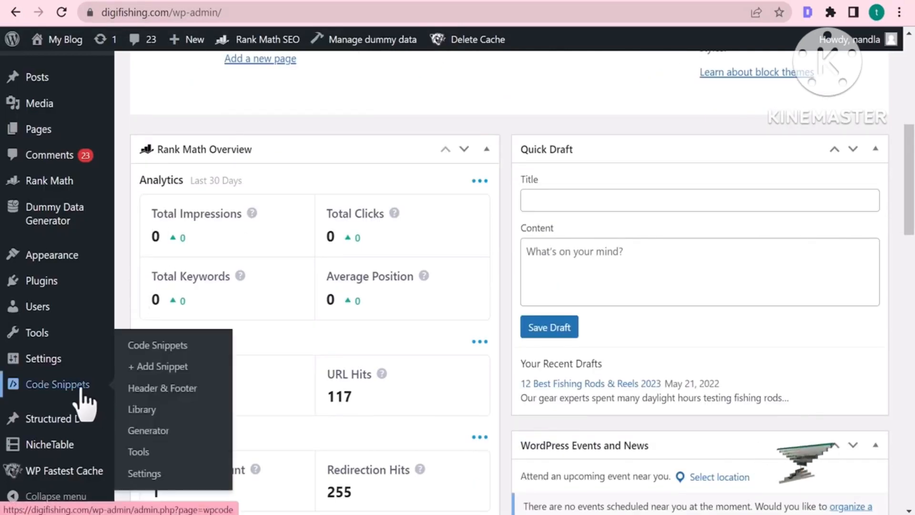
left_click(172, 390)
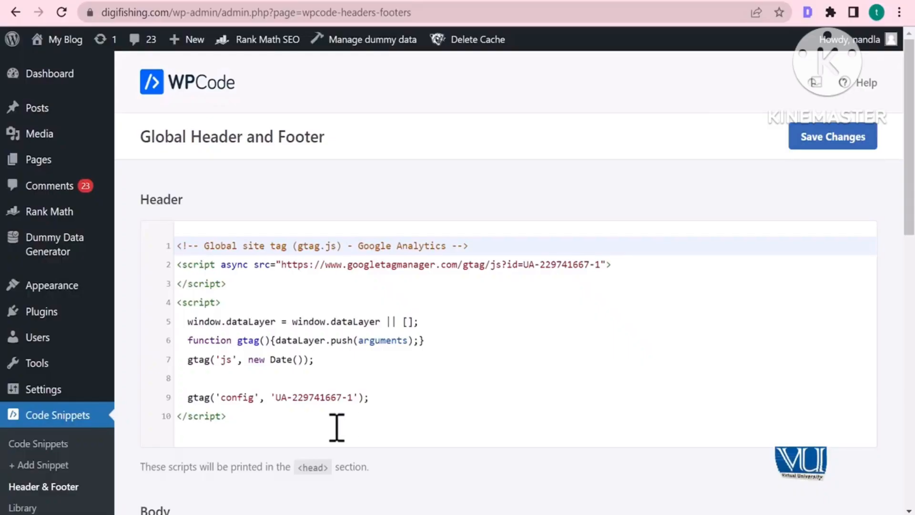
Paste the AdSense script on a new line below the existing header script
left_click(310, 428)
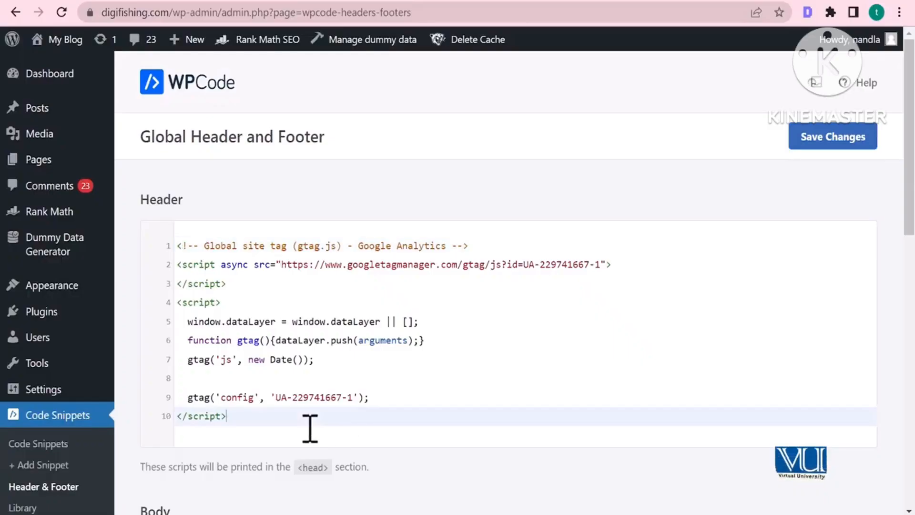
key("Return")
key("Return")
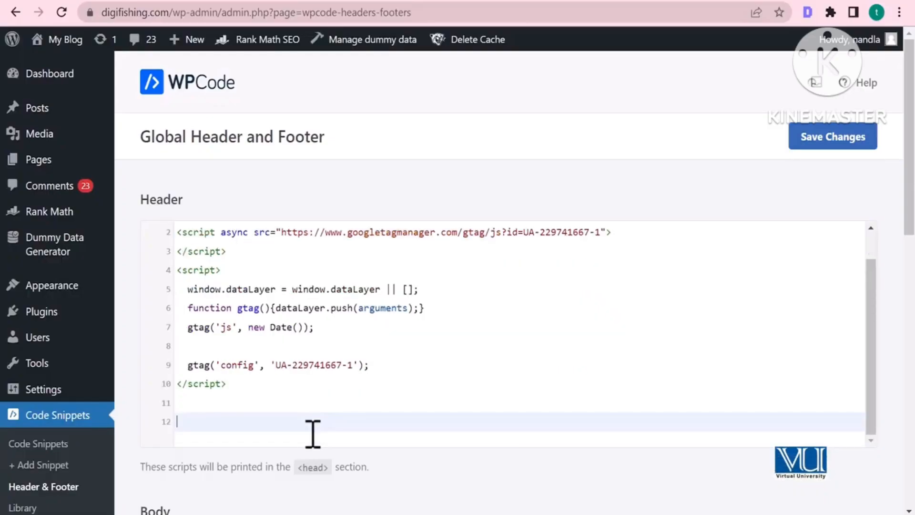
left_click(267, 401)
left_click(256, 423)
key("ctrl+v")
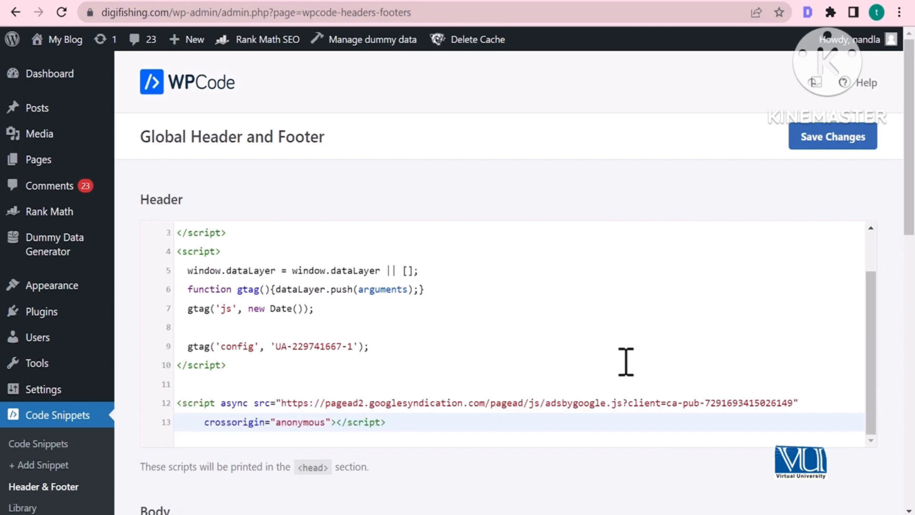
Save the header changes and clear all of the site's cache
scroll(626, 361, "down", 2)
left_click(821, 79)
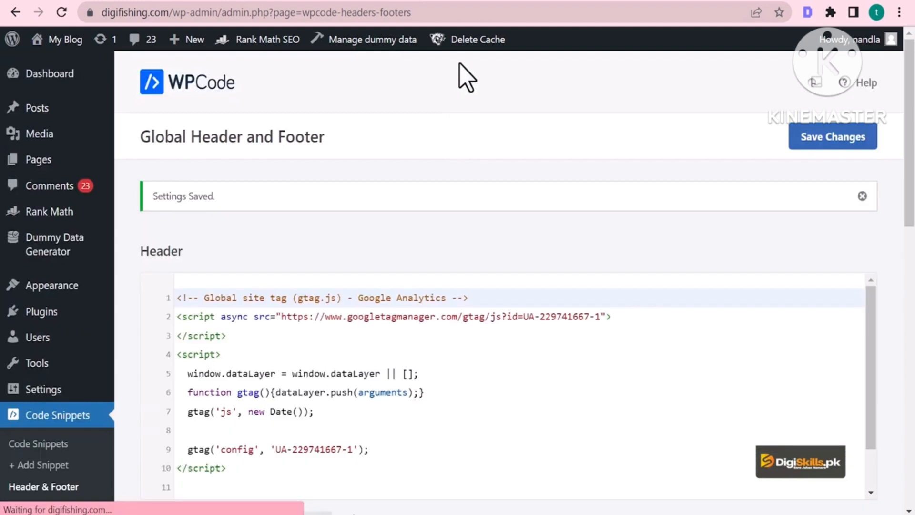
mouse_move(466, 43)
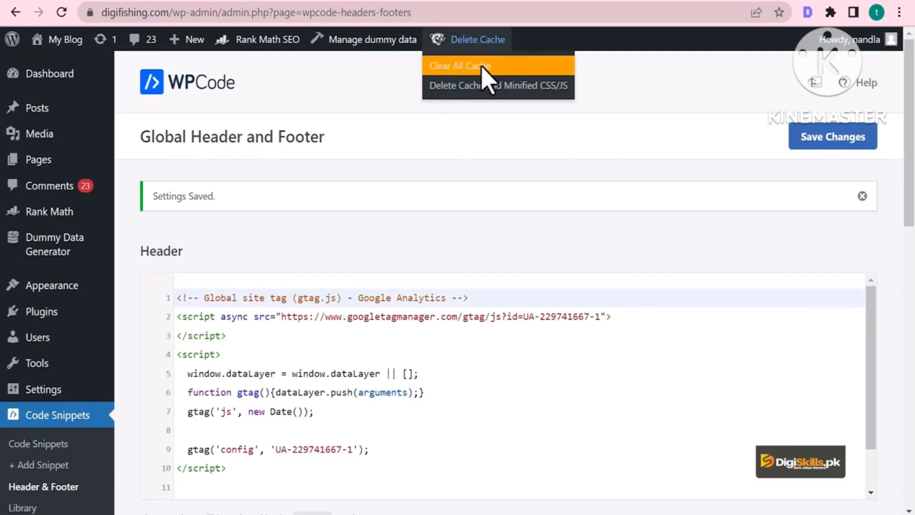
left_click(483, 70)
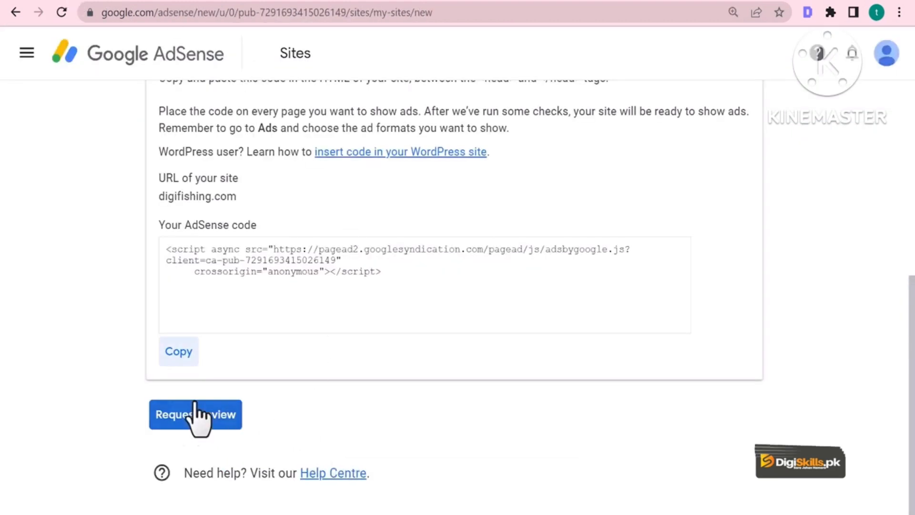
Request a review of the connected site and start entering payment information
left_click(182, 418)
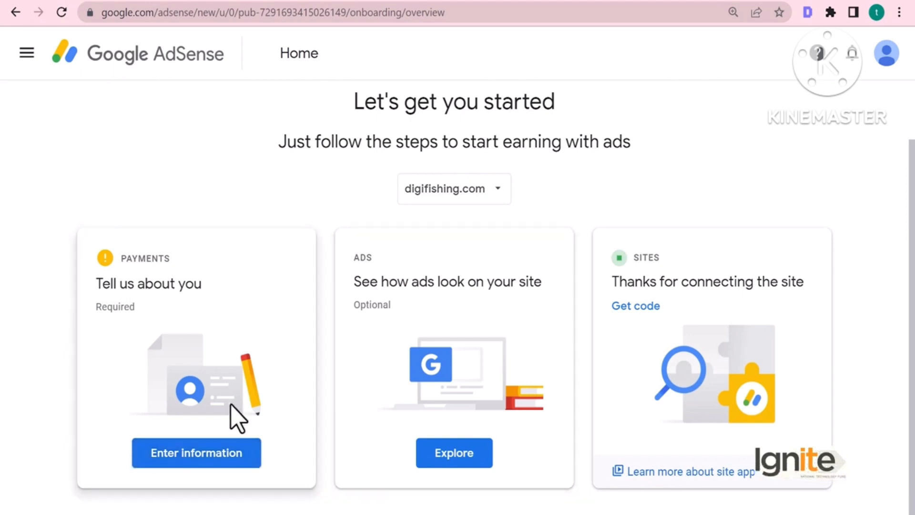
left_click(203, 455)
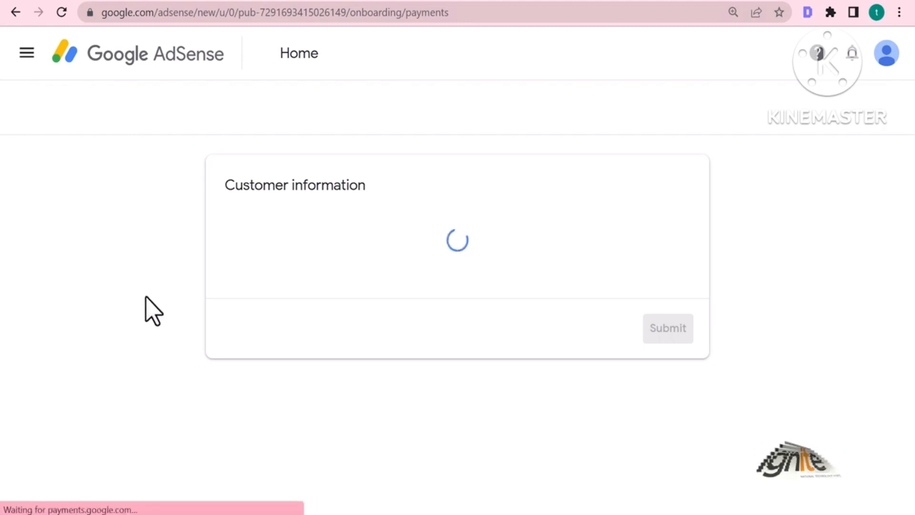
scroll(153, 307, "down", 2)
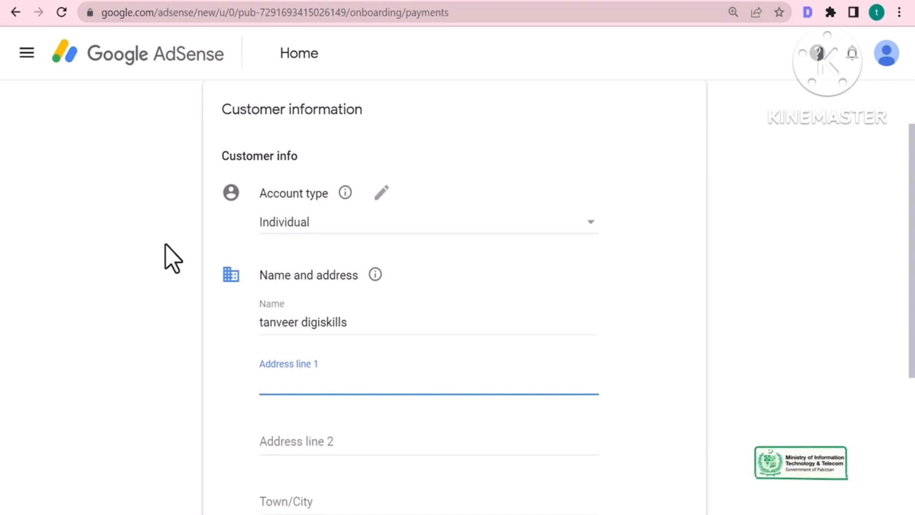
scroll(133, 388, "down", 4)
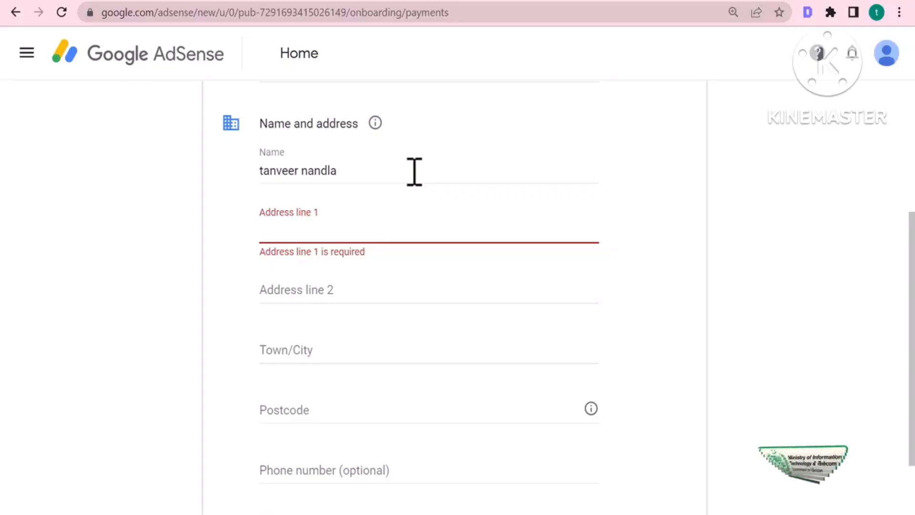
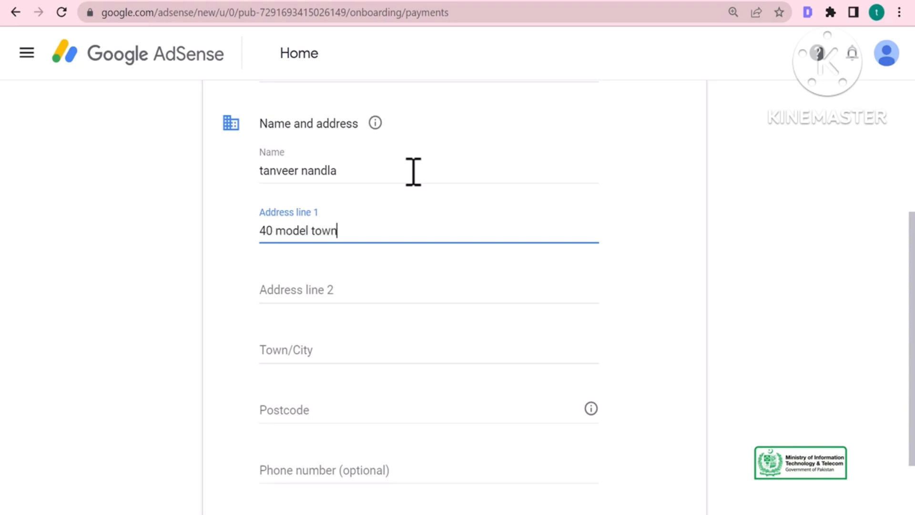
Fill in the street address, town/city and postcode, then submit the payment details
key("Tab")
key("Tab")
type("multan")
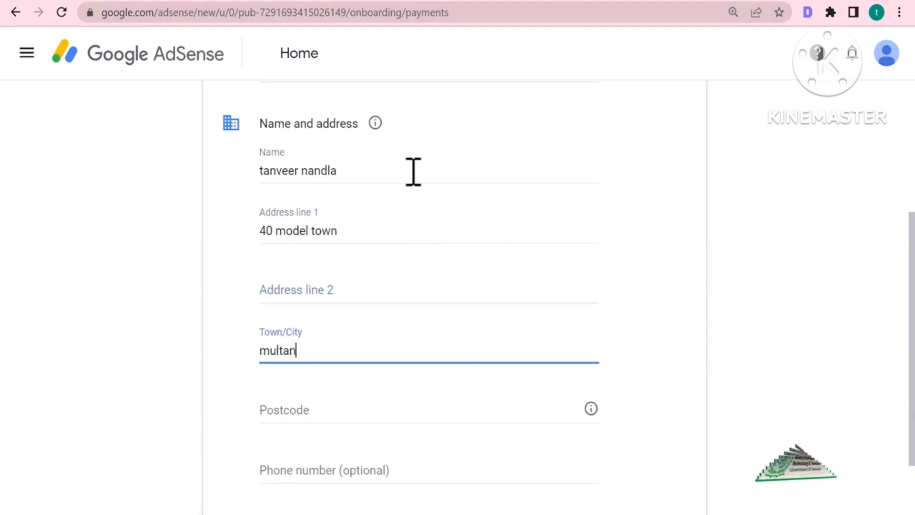
key("Tab")
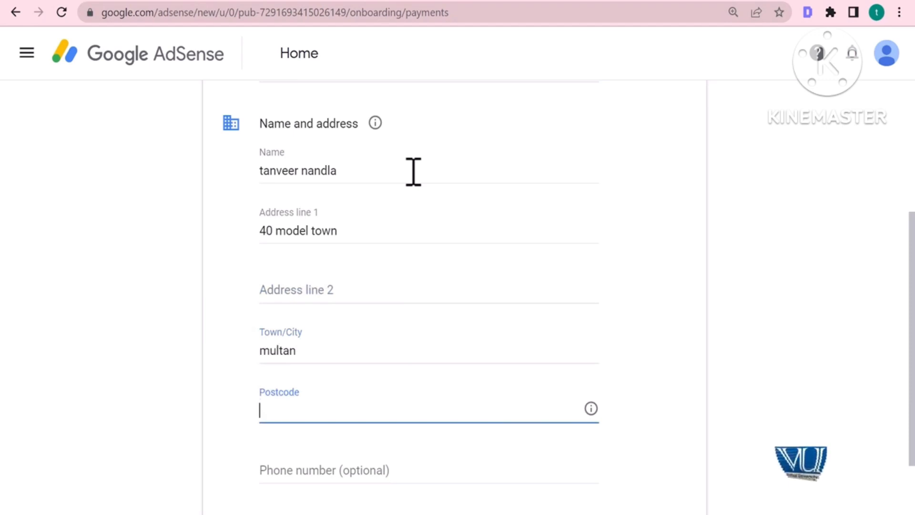
type("60000")
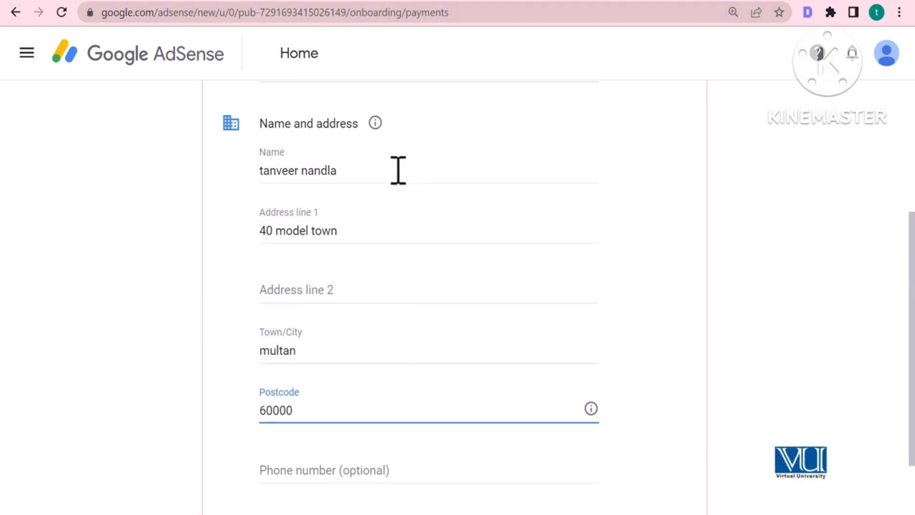
scroll(442, 350, "down", 2)
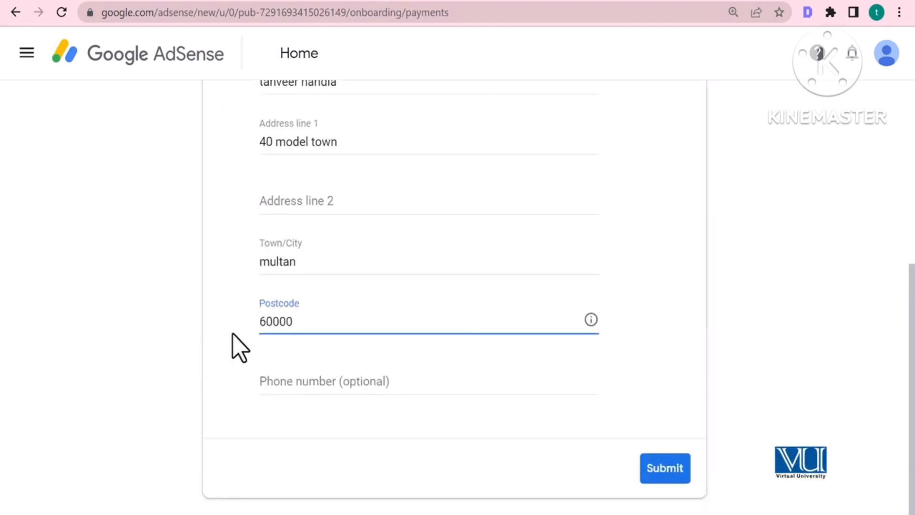
left_click(663, 473)
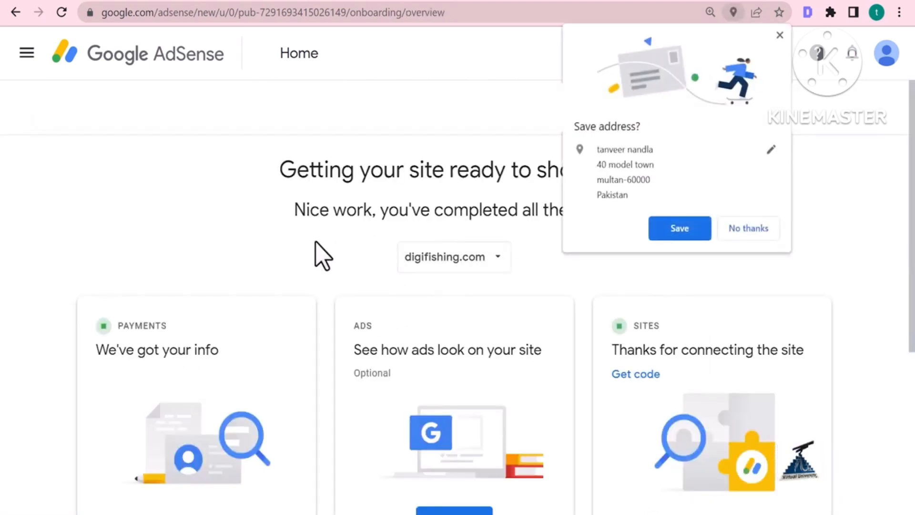
Dismiss the browser's Save address offer and review the completed setup overview
scroll(329, 267, "down", 3)
scroll(310, 248, "down", 4)
scroll(258, 235, "up", 4)
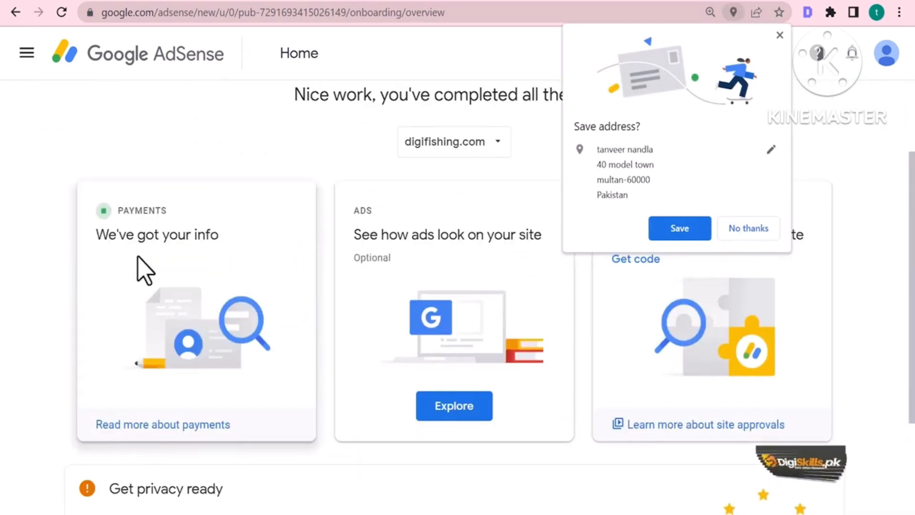
left_click(780, 35)
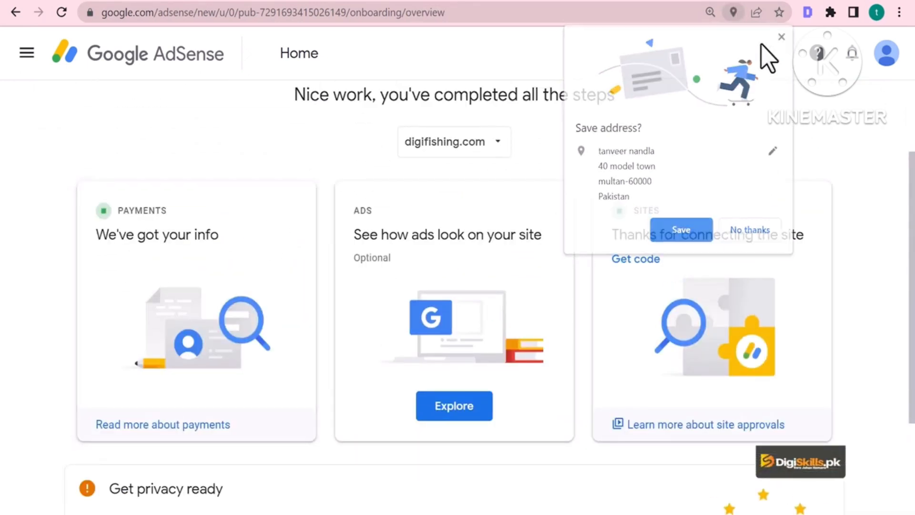
scroll(560, 482, "down", 3)
scroll(559, 480, "down", 1)
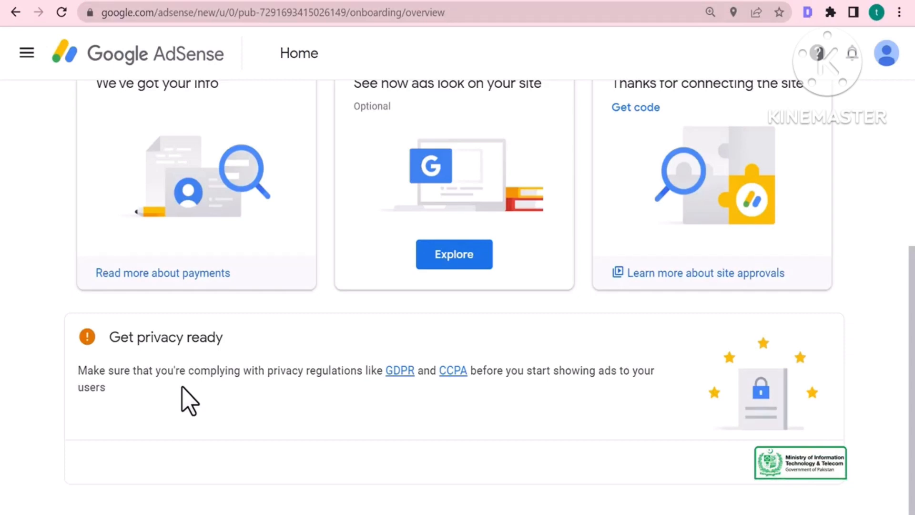
scroll(292, 377, "up", 2)
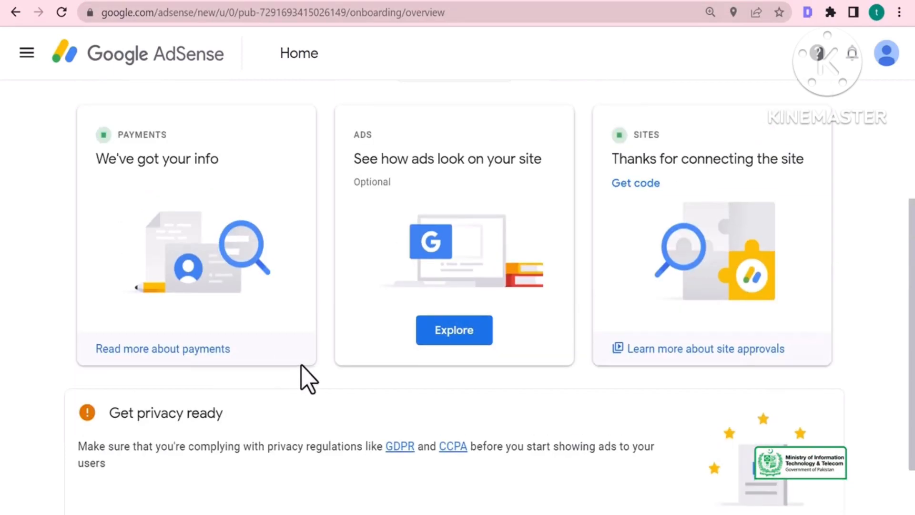
scroll(331, 370, "up", 2)
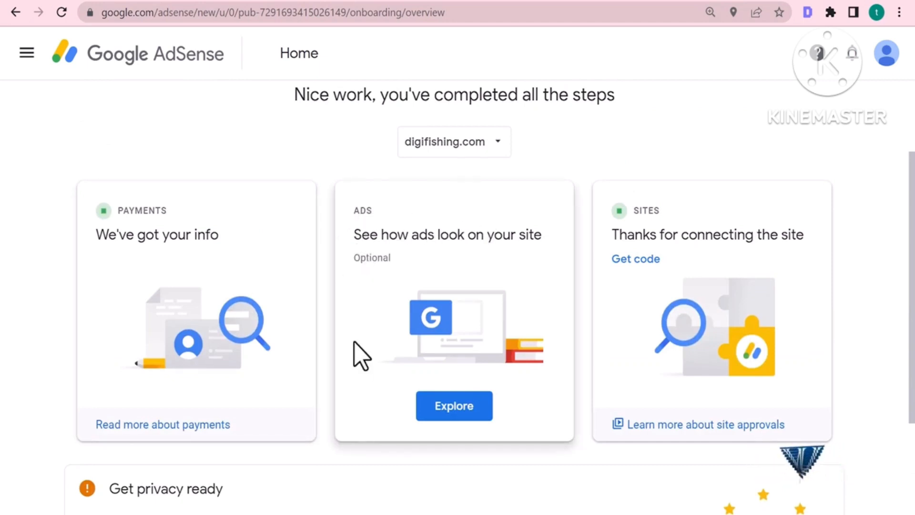
double_click(375, 259)
left_click(349, 260)
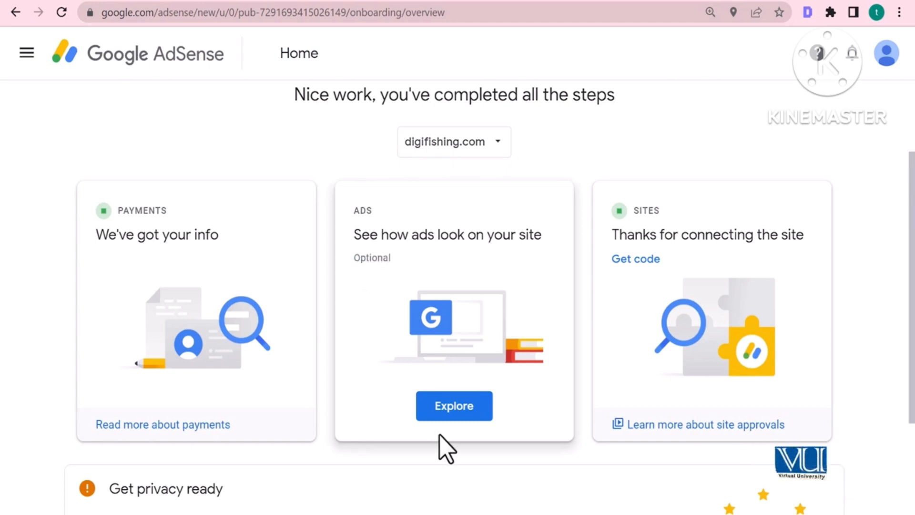
Explore the Ads card to preview digifishing.com's mobile pages with Auto ads off
left_click(459, 406)
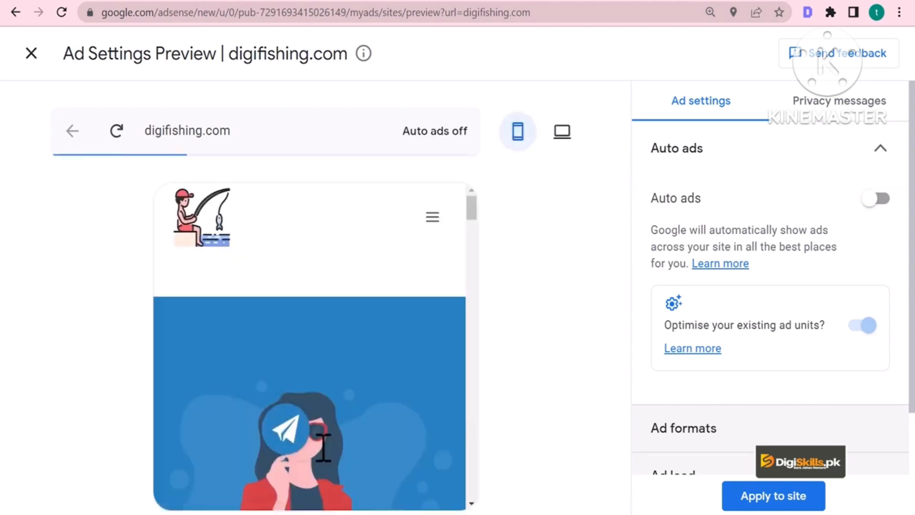
scroll(356, 346, "down", 10)
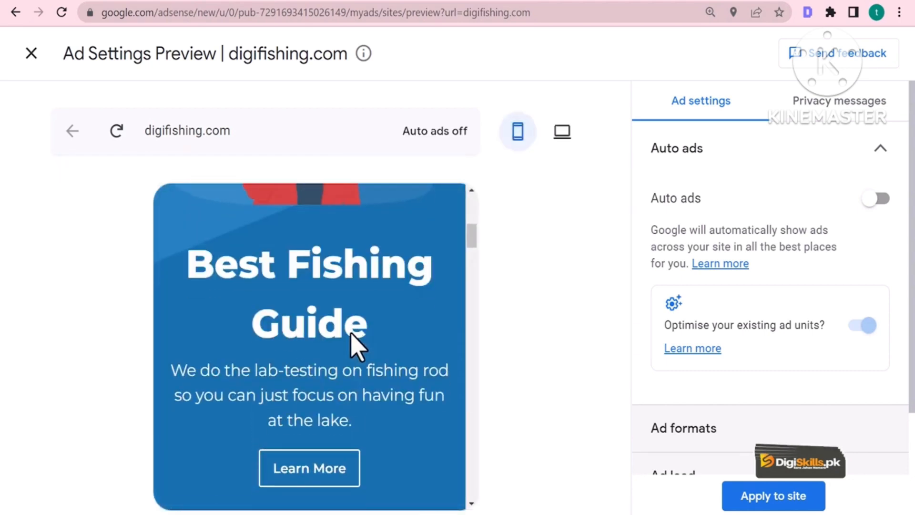
scroll(355, 346, "down", 10)
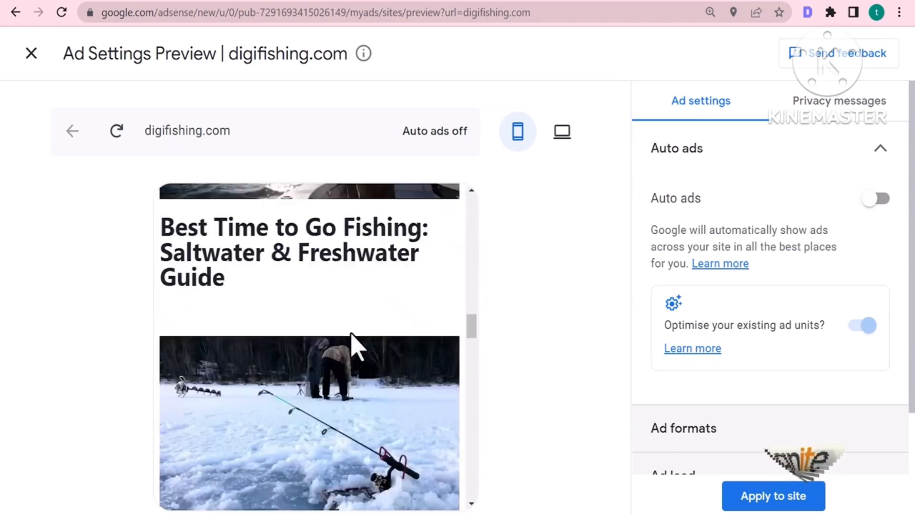
scroll(355, 346, "down", 10)
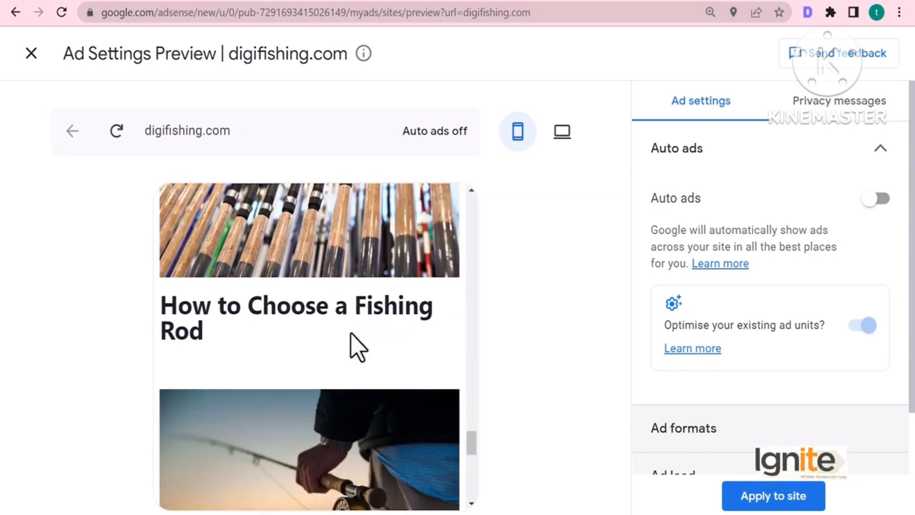
scroll(373, 382, "up", 8)
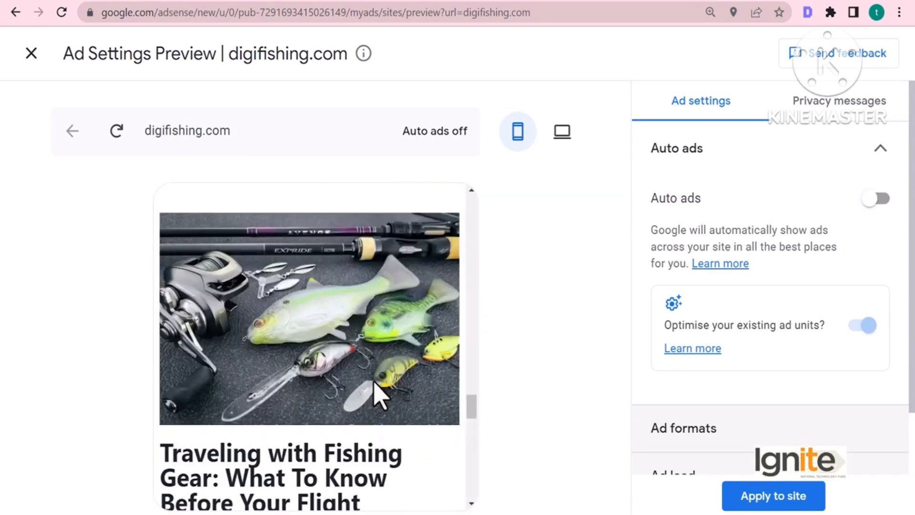
Switch on Auto ads and check the preview's count of 6 in-page ads
left_click(880, 200)
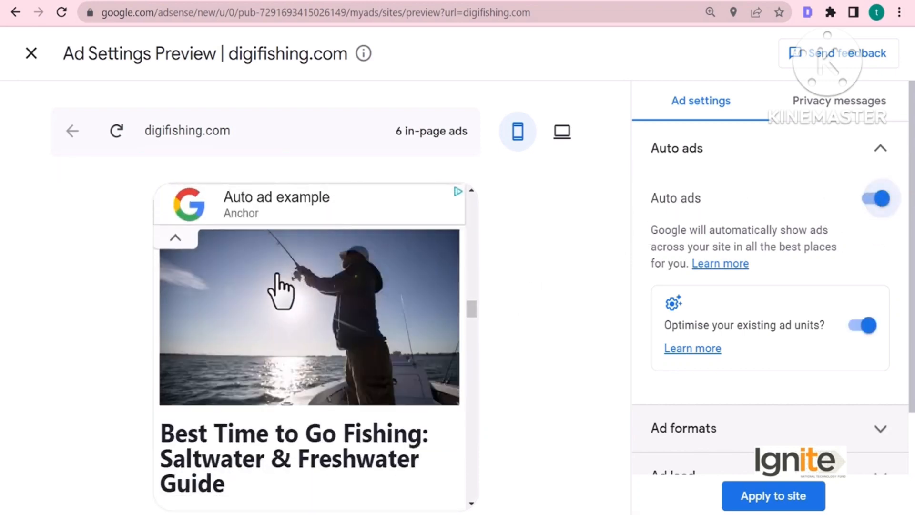
scroll(308, 243, "up", 3)
scroll(307, 248, "up", 6)
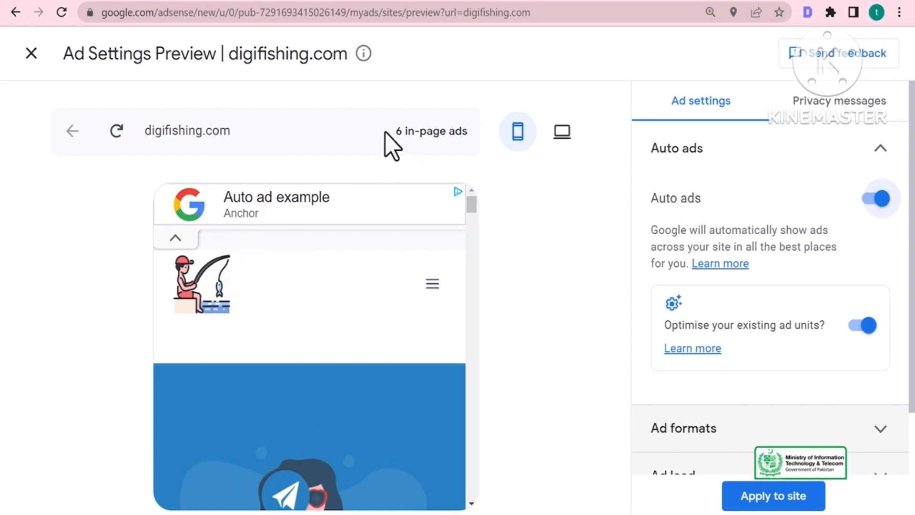
left_click_drag(396, 134, 449, 135)
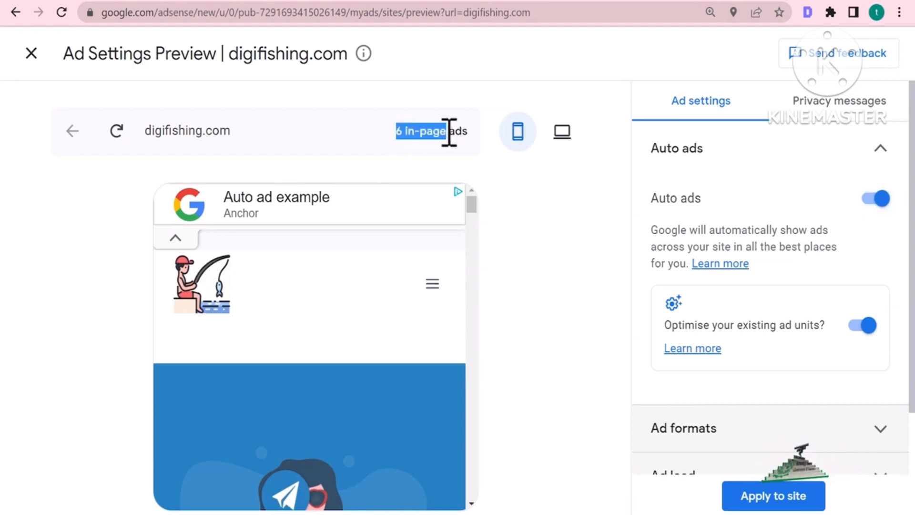
left_click(348, 340)
Scroll through the previewed ad placements and collapse the anchor ad
scroll(348, 340, "down", 5)
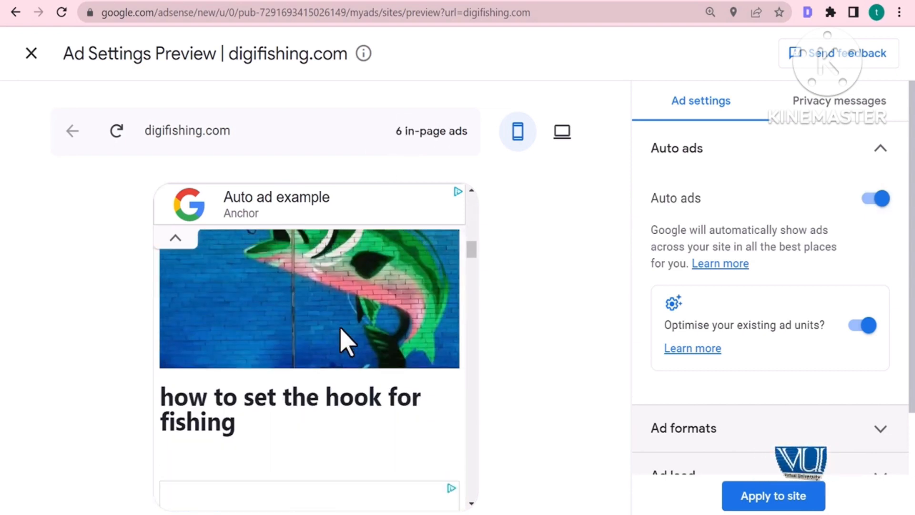
scroll(349, 339, "down", 4)
scroll(348, 339, "down", 3)
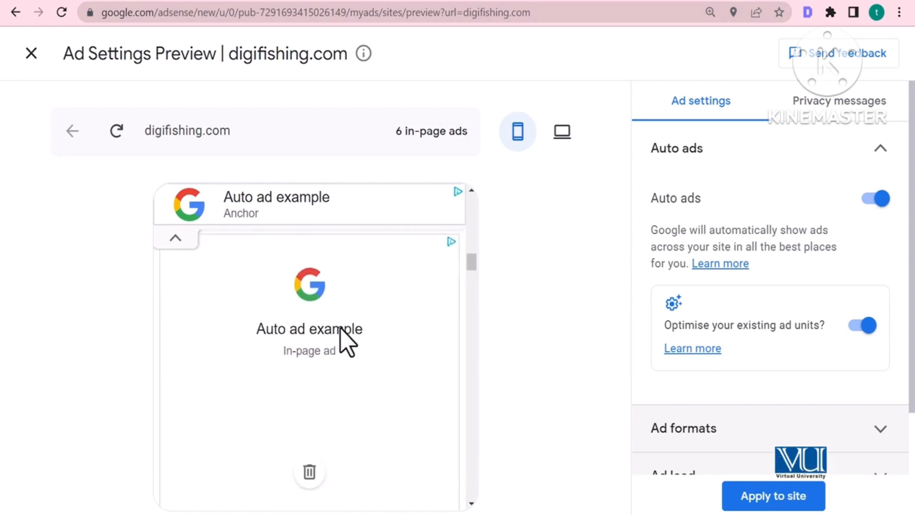
scroll(329, 329, "up", 1)
scroll(329, 329, "up", 2)
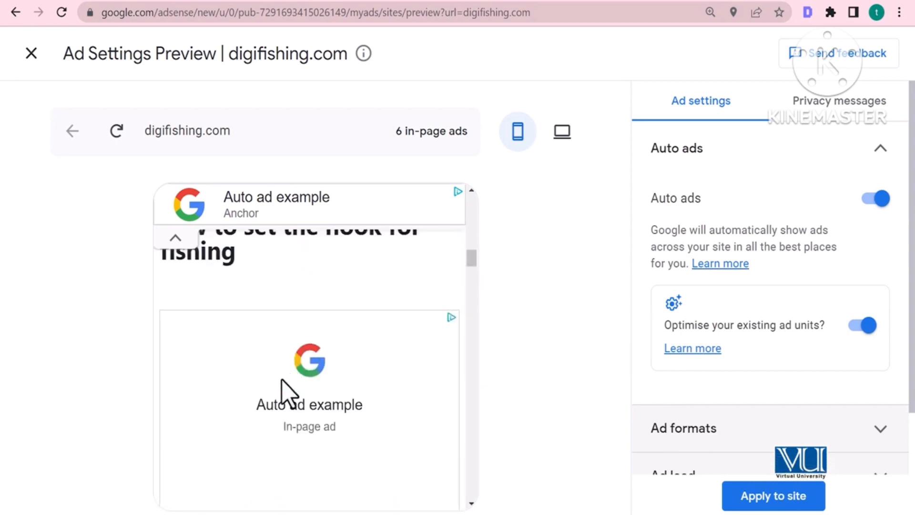
scroll(295, 403, "down", 1)
scroll(308, 410, "up", 3)
scroll(311, 410, "down", 6)
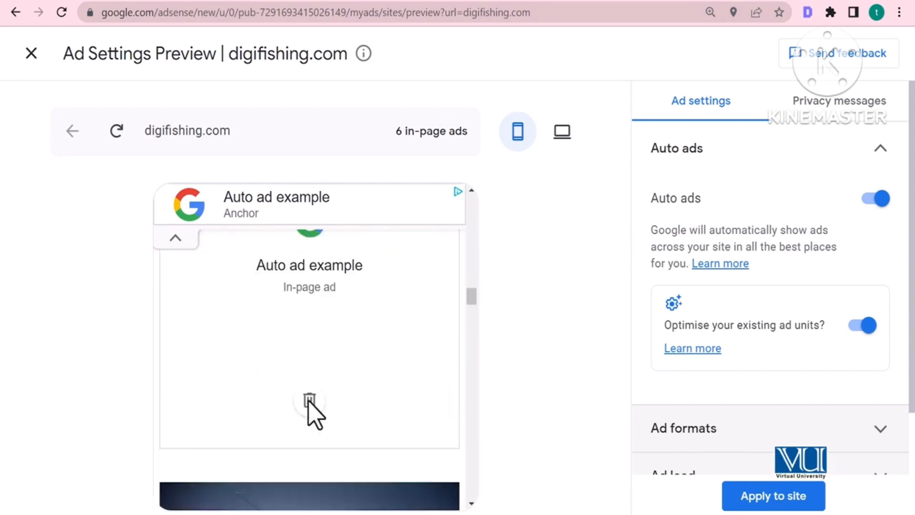
scroll(321, 292, "down", 6)
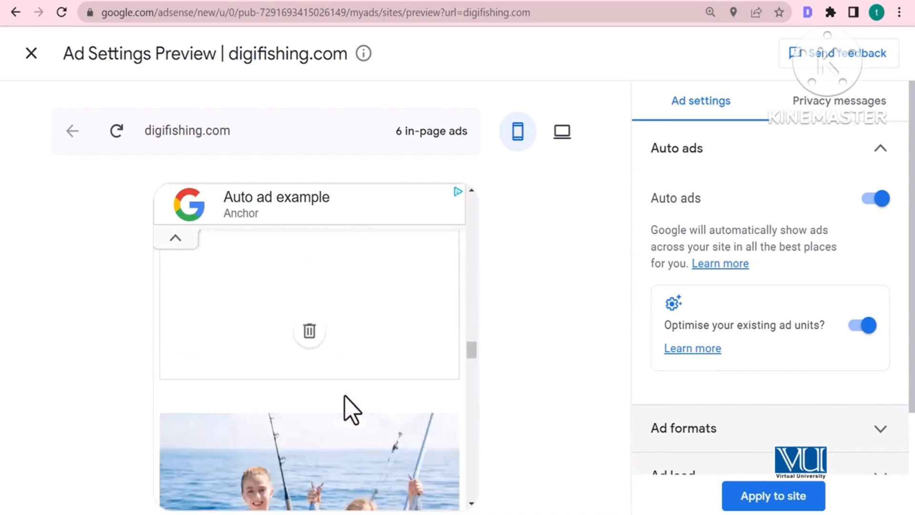
scroll(352, 410, "down", 8)
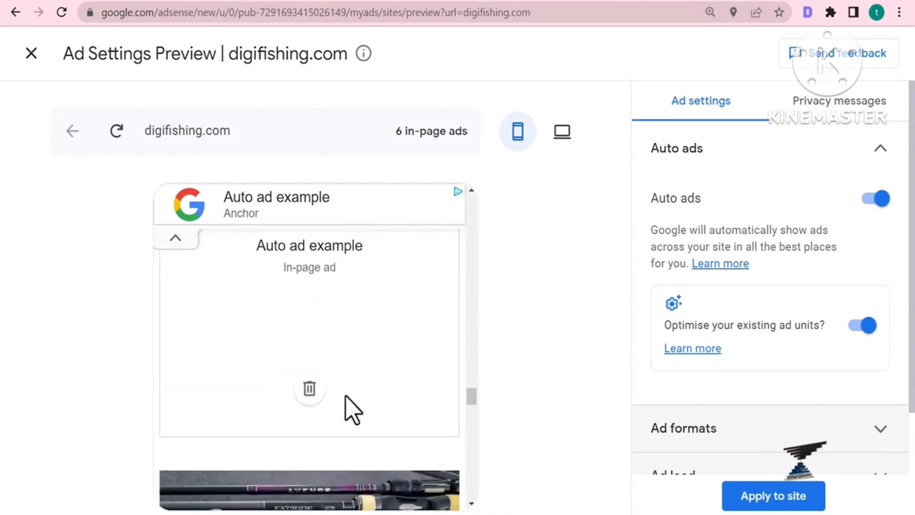
scroll(351, 410, "down", 8)
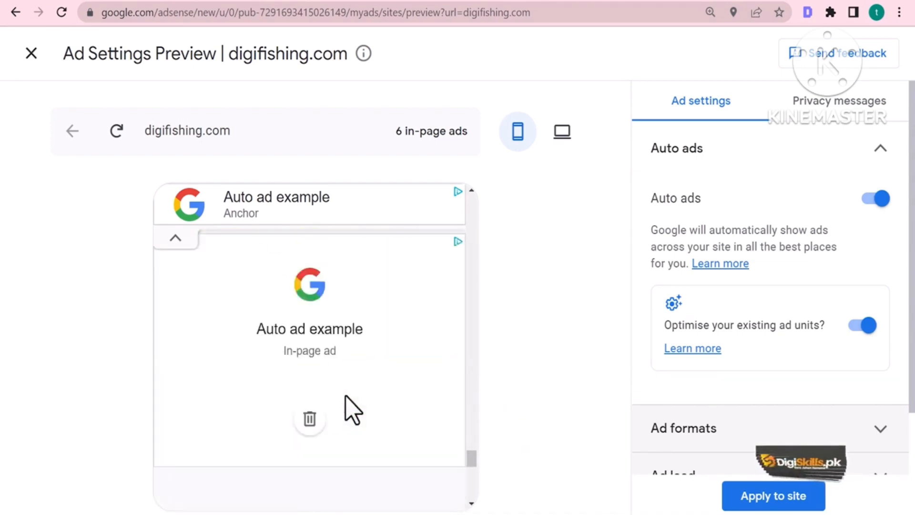
scroll(351, 406, "down", 2)
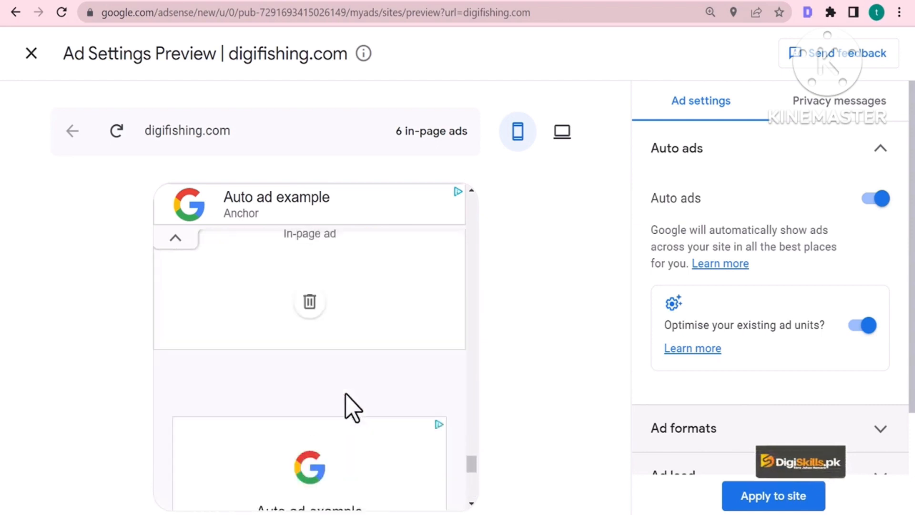
scroll(338, 449, "down", 4)
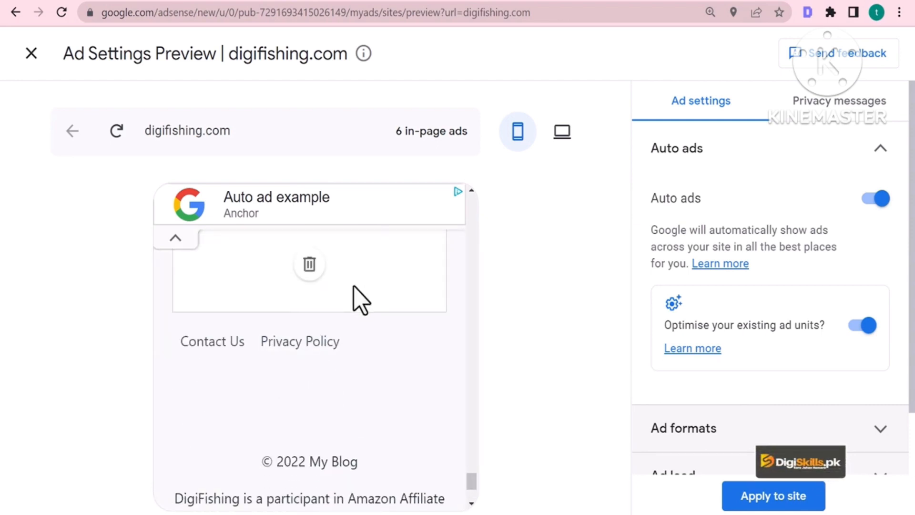
scroll(349, 298, "up", 4)
left_click(167, 238)
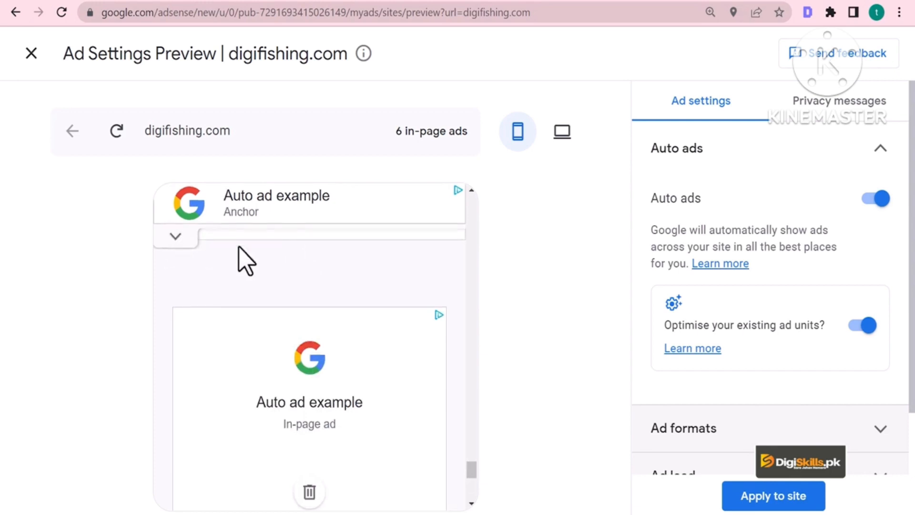